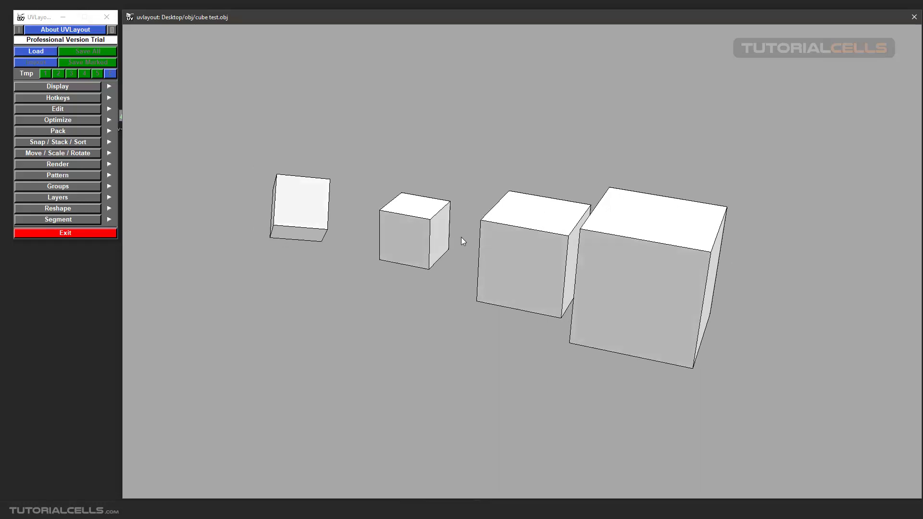
pyautogui.moveTo(451, 246); pyautogui.dragTo(402, 249)
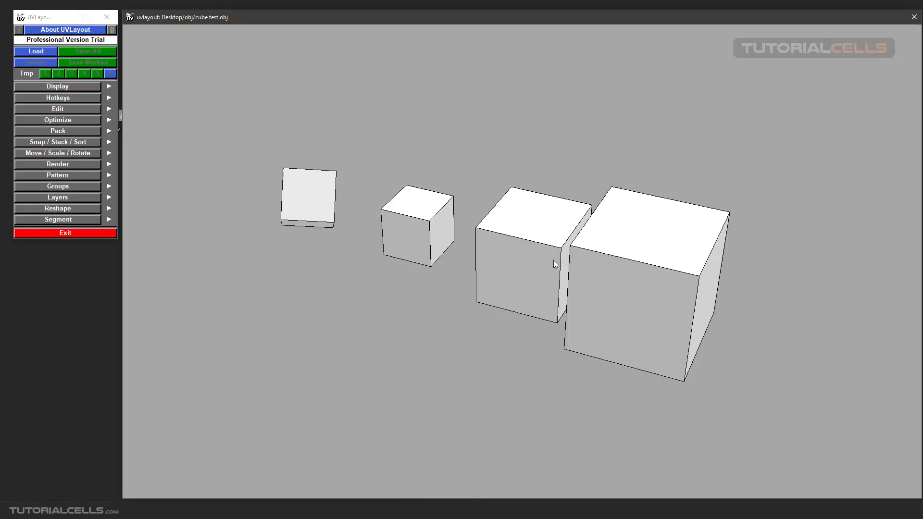
pyautogui.moveTo(553, 260)
pyautogui.mouseDown()
pyautogui.moveTo(544, 244)
pyautogui.moveTo(553, 265)
pyautogui.mouseUp()
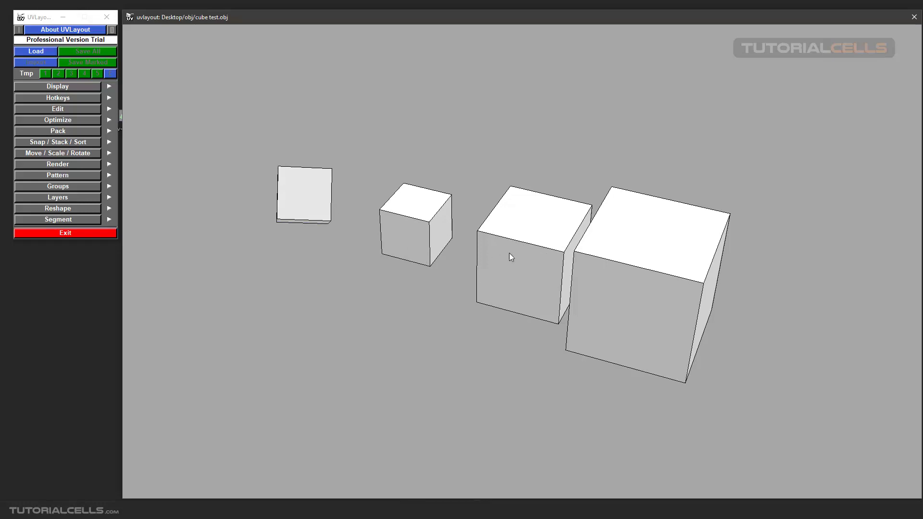
pyautogui.moveTo(510, 258); pyautogui.dragTo(643, 274)
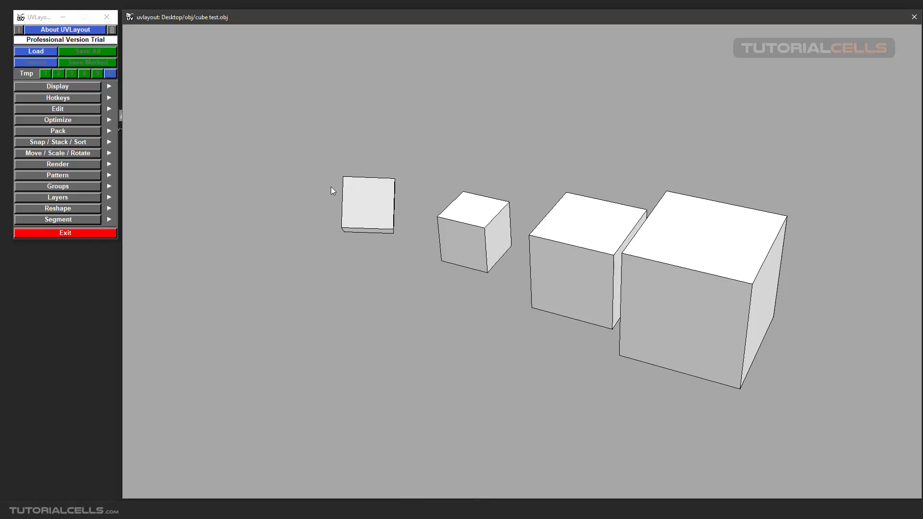
# - Split the viewport into two side-by-side panes and switch one of them to the UV view
pyautogui.click(48, 86)
pyautogui.click(38, 181)
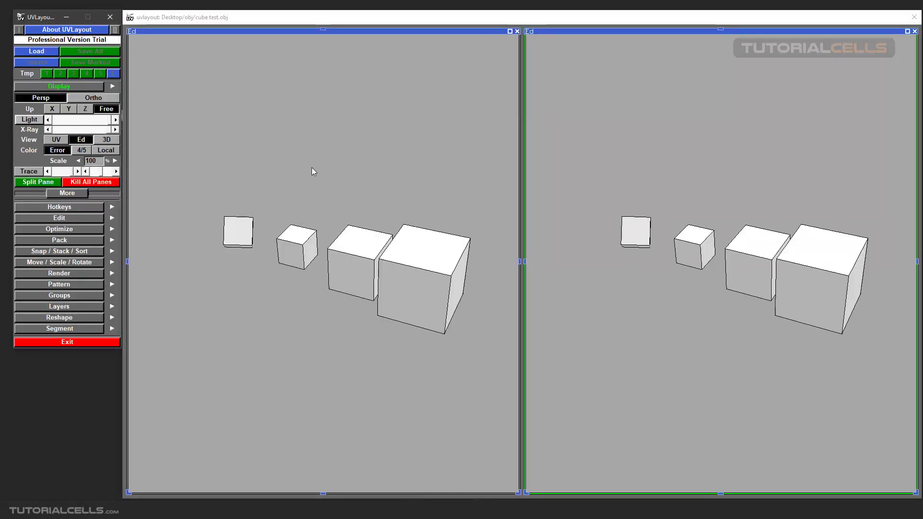
pyautogui.click(747, 207)
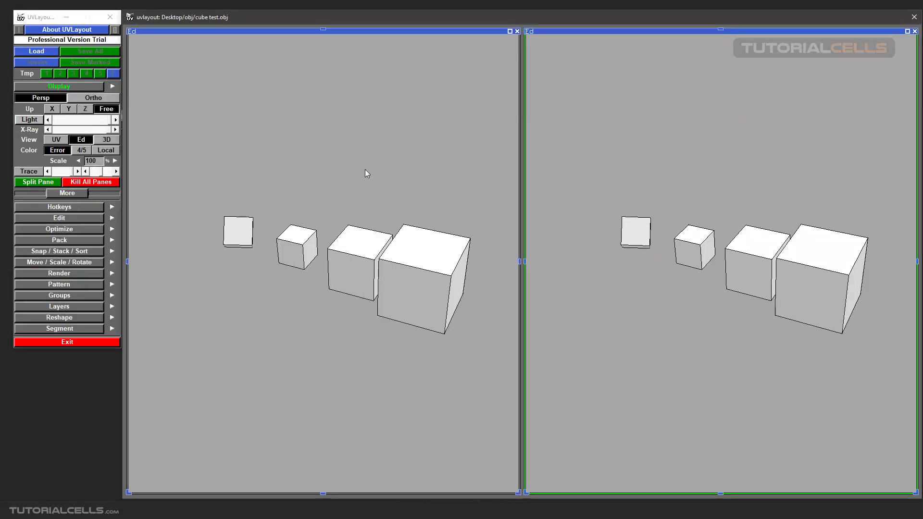
pyautogui.press('1')
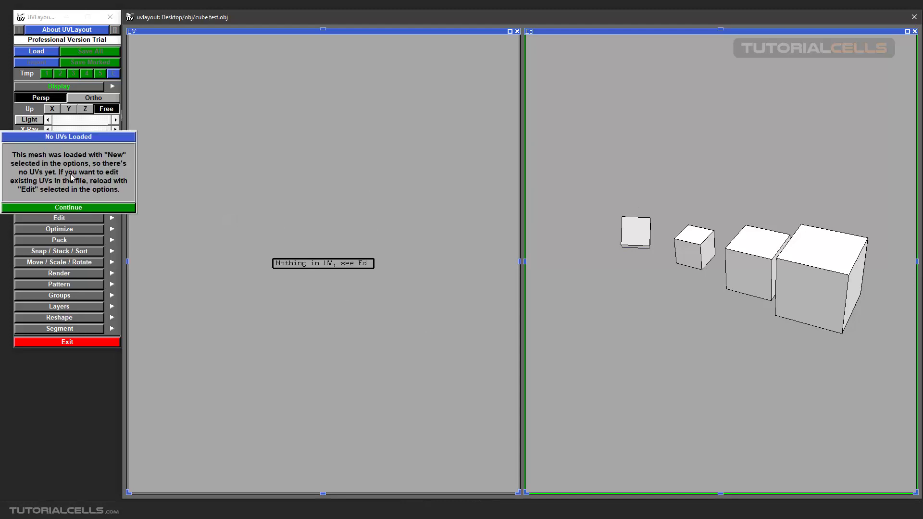
pyautogui.click(82, 210)
# - Mark cut seams along the largest cube's edges so that it can unfold into a single cross-shaped shell
pyautogui.scroll(3, 792, 257)
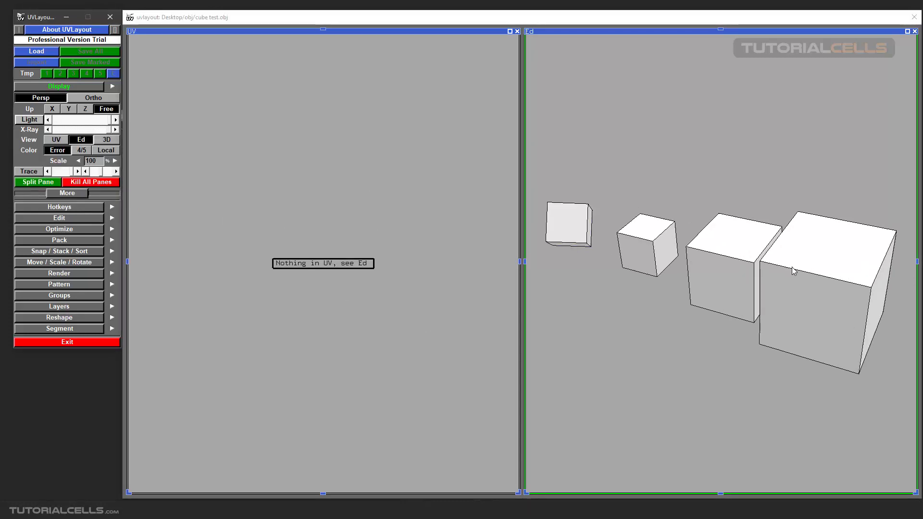
pyautogui.moveTo(792, 269); pyautogui.dragTo(789, 276)
pyautogui.moveTo(811, 277); pyautogui.dragTo(771, 264, button='middle')
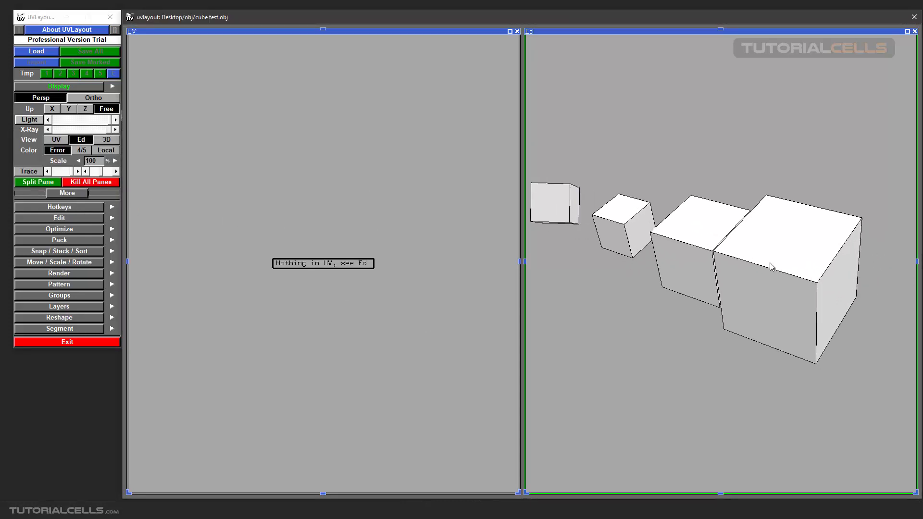
pyautogui.moveTo(763, 264); pyautogui.dragTo(765, 278)
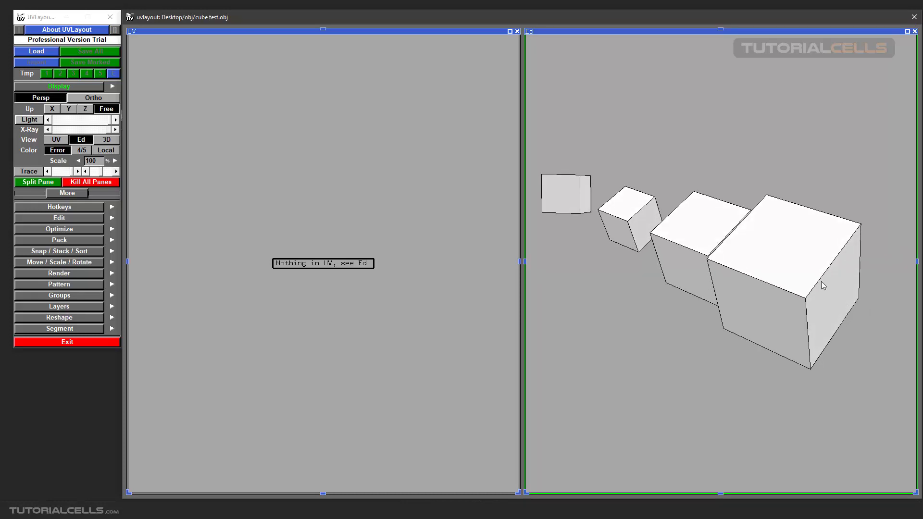
pyautogui.press('c')
pyautogui.press('c')
pyautogui.moveTo(750, 230); pyautogui.dragTo(755, 252)
pyautogui.press('c')
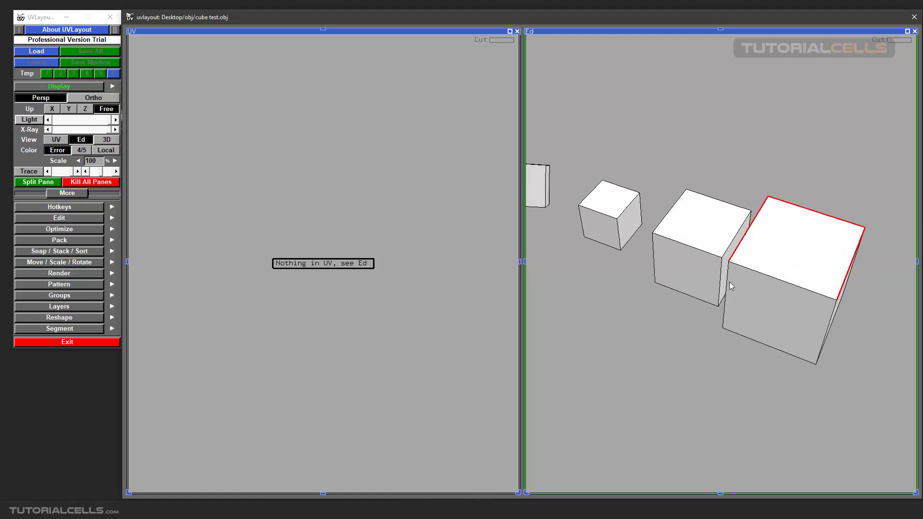
pyautogui.press('c')
pyautogui.moveTo(823, 300); pyautogui.dragTo(730, 325)
pyautogui.press('c')
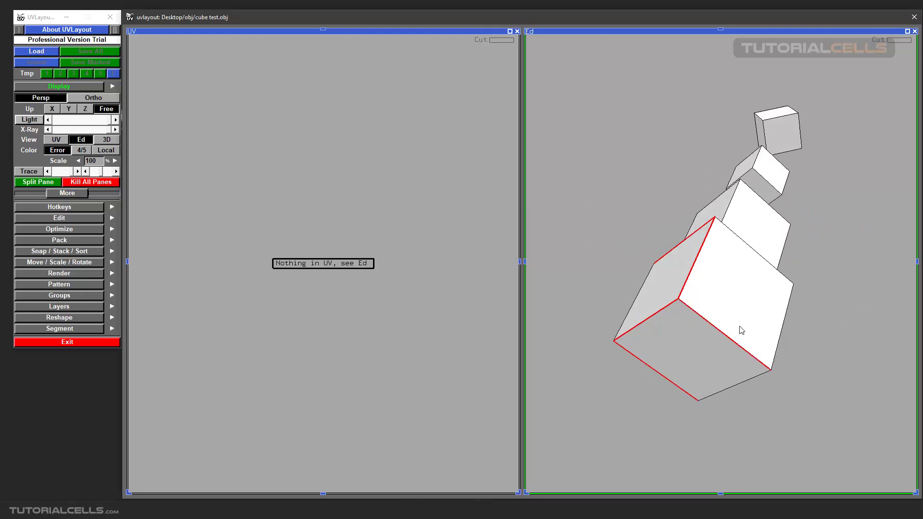
# - Split the largest cube along its marked seams and drop it into the UV view
pyautogui.moveTo(767, 299); pyautogui.dragTo(782, 311)
pyautogui.press('Return')
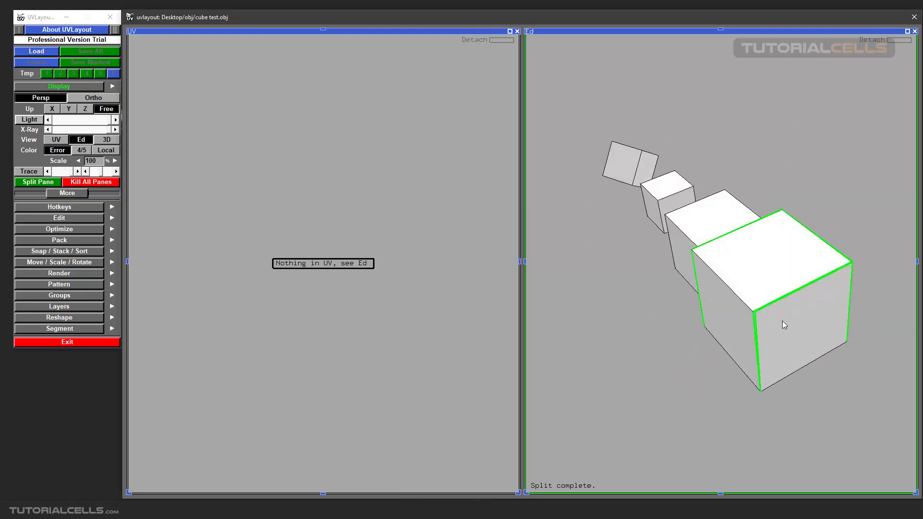
pyautogui.press('d')
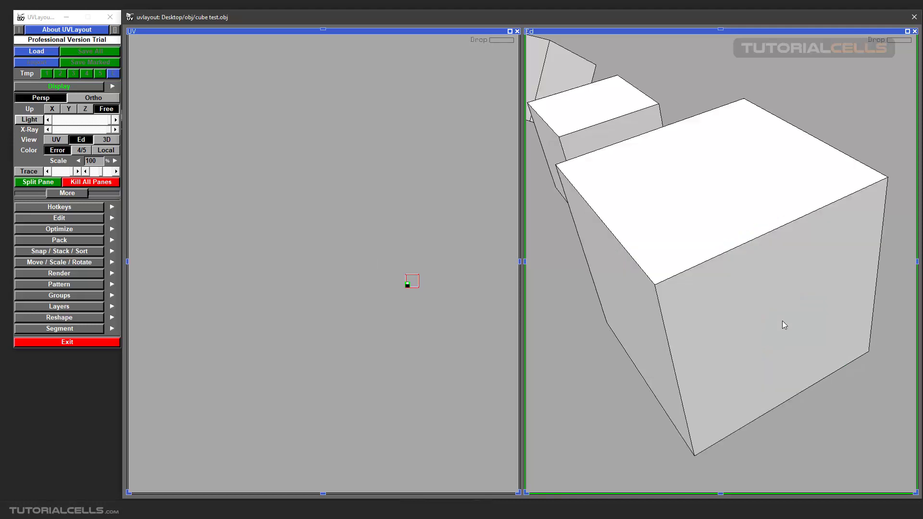
pyautogui.moveTo(663, 283); pyautogui.dragTo(683, 287)
pyautogui.moveTo(476, 288); pyautogui.dragTo(429, 264, button='middle')
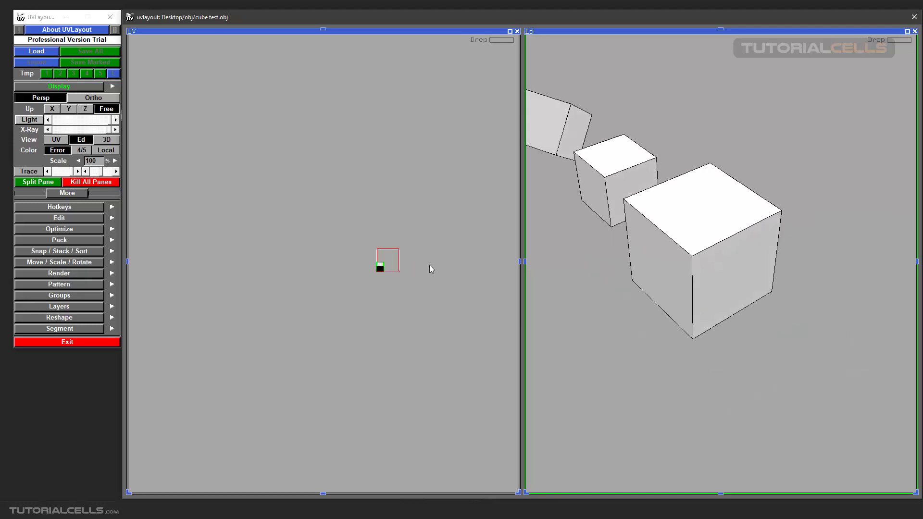
pyautogui.moveTo(429, 265); pyautogui.dragTo(443, 286, button='right')
pyautogui.moveTo(443, 286); pyautogui.dragTo(359, 274, button='middle')
pyautogui.moveTo(358, 274); pyautogui.dragTo(370, 274, button='right')
pyautogui.moveTo(371, 274); pyautogui.dragTo(353, 288, button='middle')
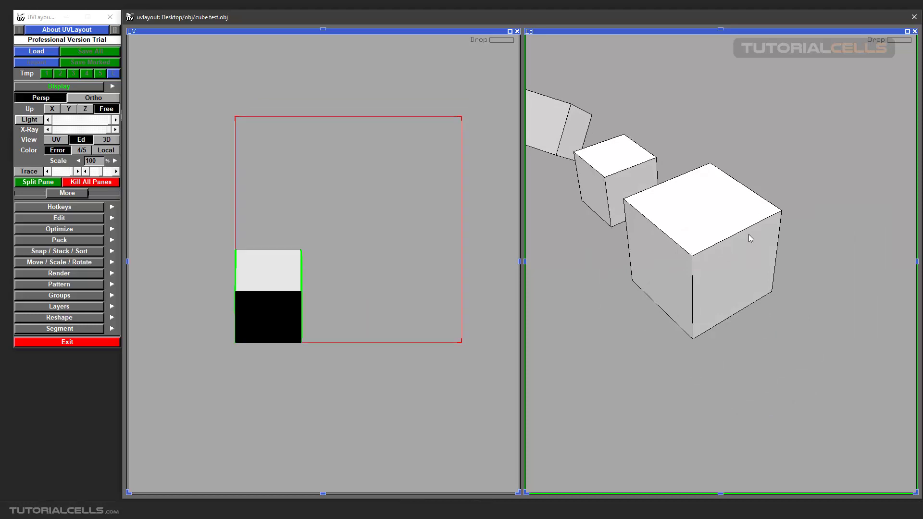
# - Switch the model pane to the 3D view and flatten the largest cube's UV shell into a cross
pyautogui.press('3')
pyautogui.moveTo(777, 279); pyautogui.dragTo(730, 234, button='middle')
pyautogui.moveTo(711, 258); pyautogui.dragTo(721, 246)
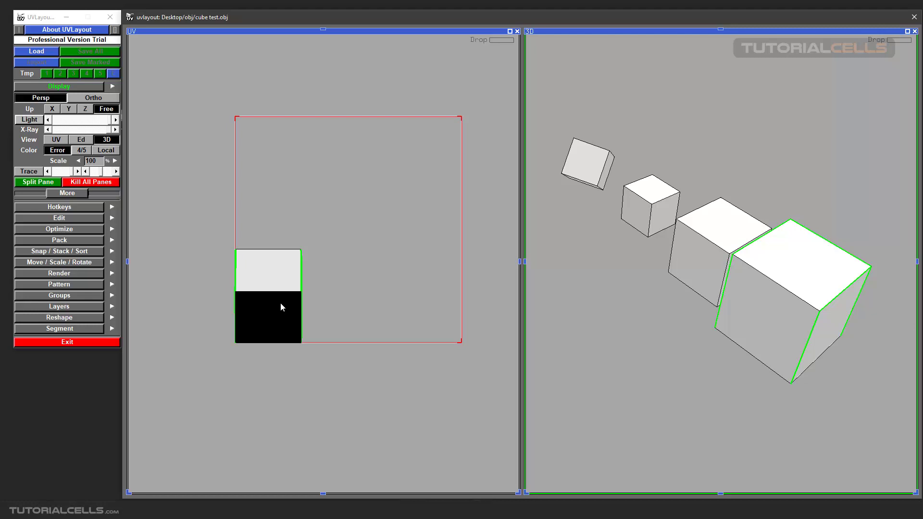
pyautogui.press('f')
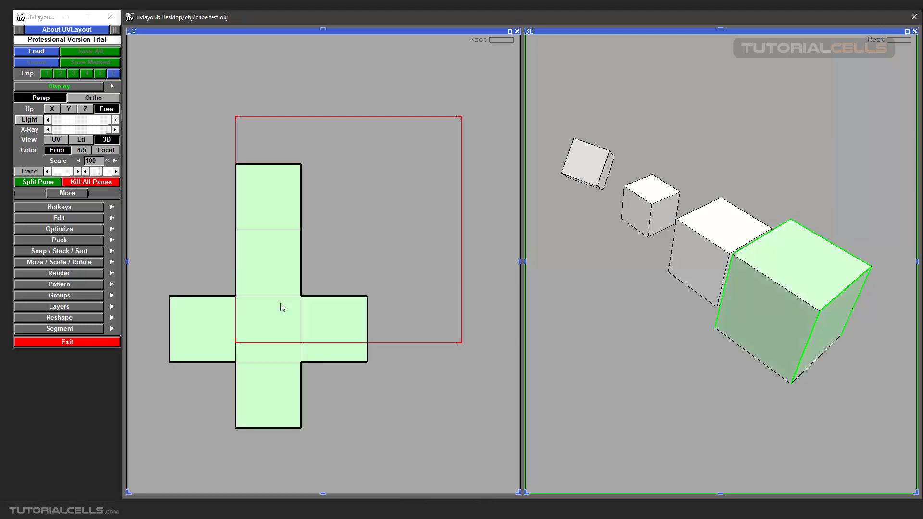
pyautogui.scroll(-2, 282, 304)
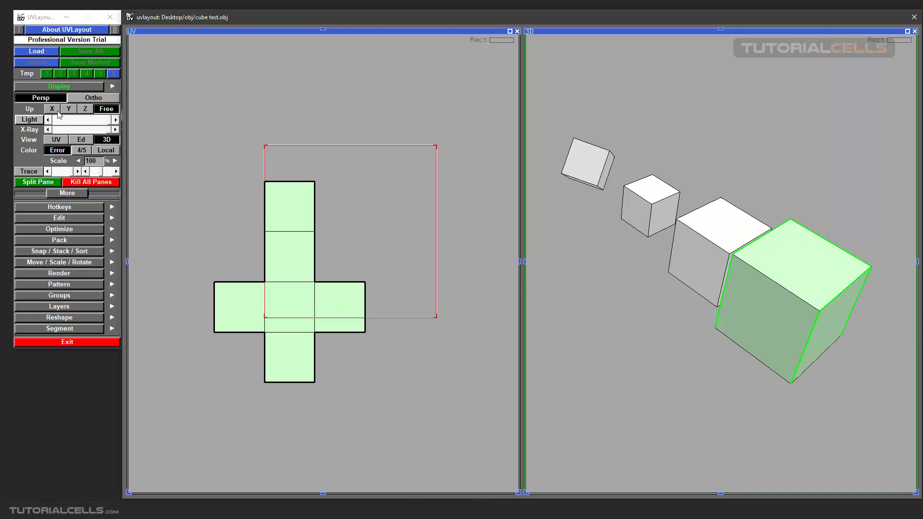
# - Start Copy UVs, pick one top edge of the unwrapped cube as reference, and find all matching edges on the other cubes
pyautogui.click(53, 86)
pyautogui.click(40, 112)
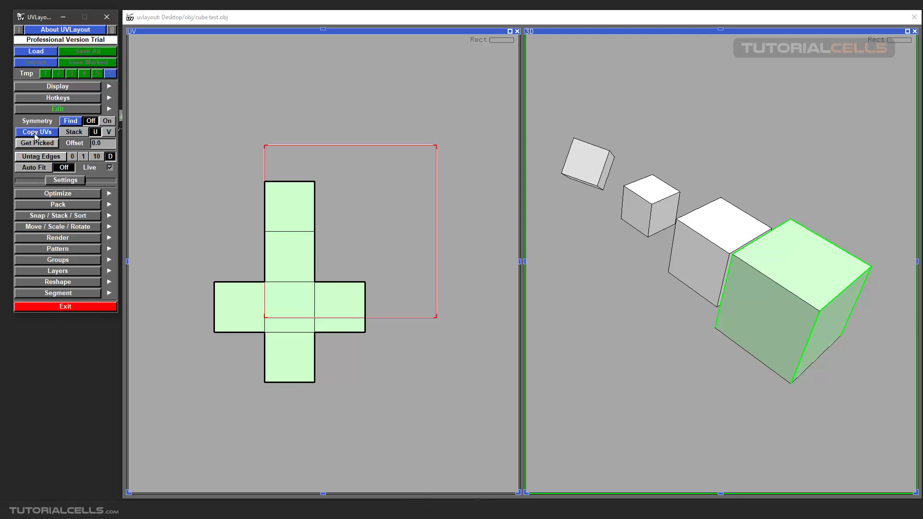
pyautogui.click(35, 135)
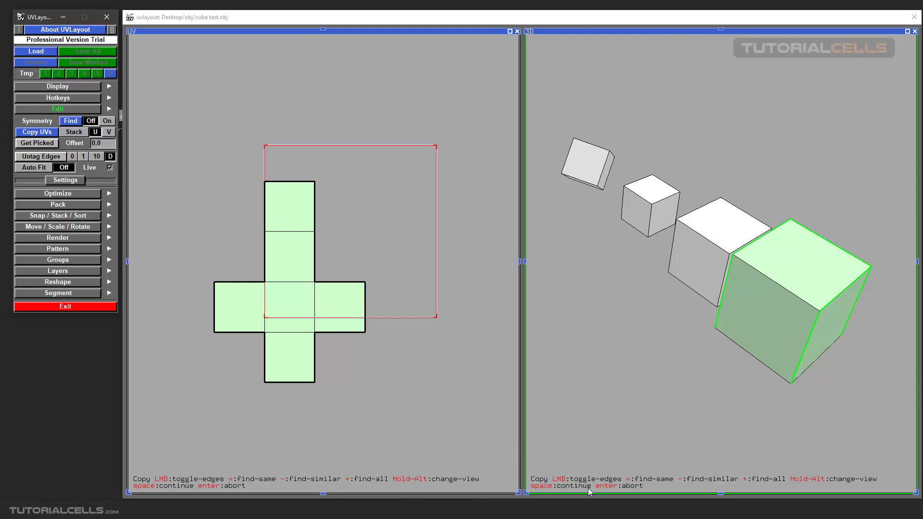
pyautogui.click(778, 285)
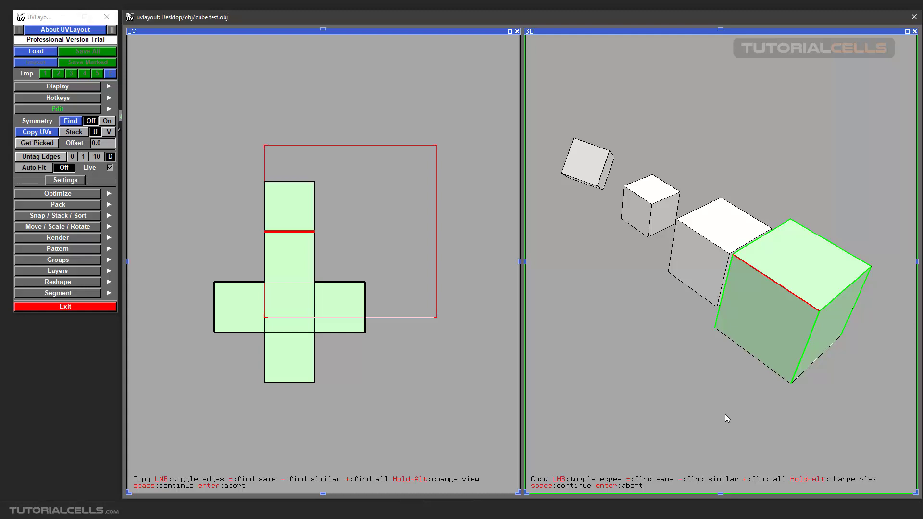
pyautogui.press('+')
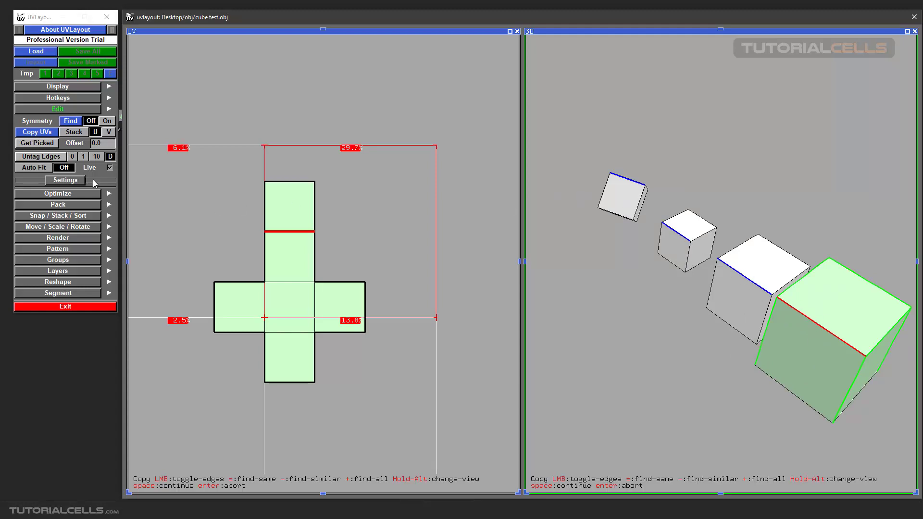
# - Try the Stack and V placement options for the copied UVs and return to U
pyautogui.click(81, 135)
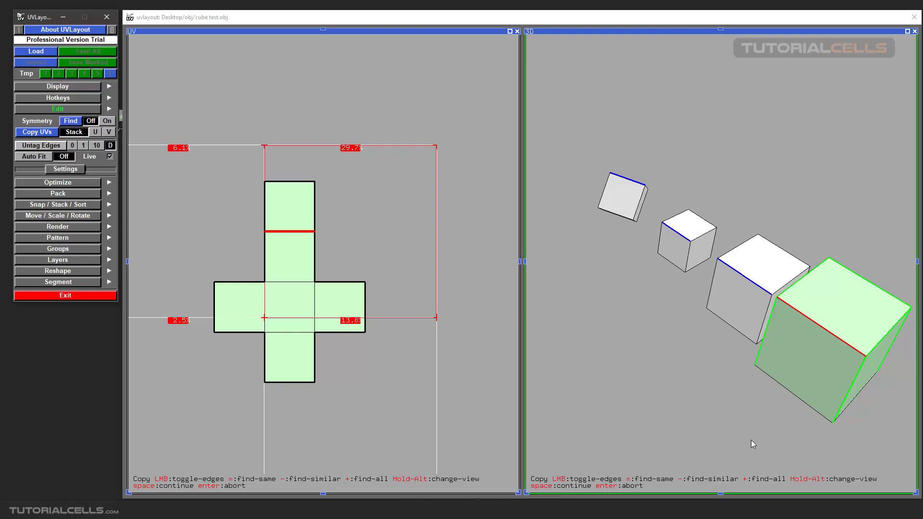
pyautogui.keyDown('alt'); pyautogui.moveTo(720, 351); pyautogui.dragTo(700, 350); pyautogui.keyUp('alt')
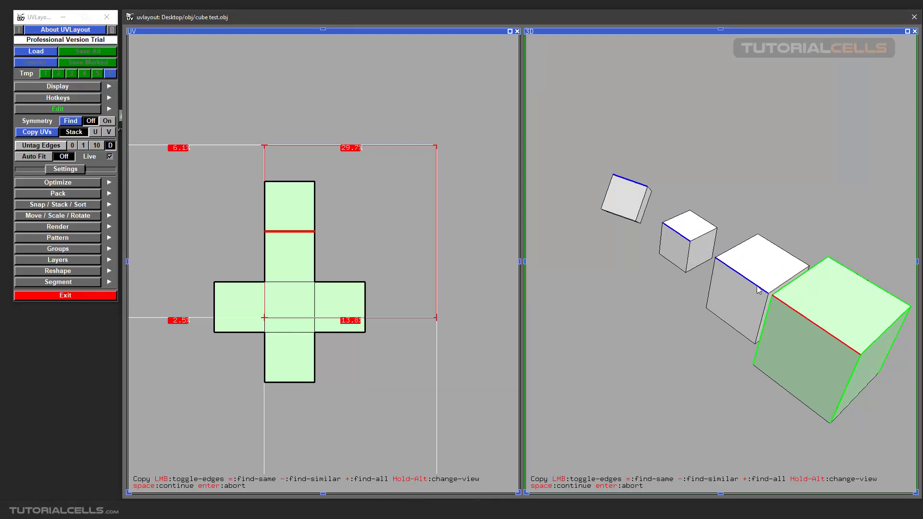
pyautogui.moveTo(662, 362)
pyautogui.keyDown('alt'); pyautogui.mouseDown()
pyautogui.moveTo(680, 339)
pyautogui.moveTo(666, 354)
pyautogui.mouseUp(); pyautogui.keyUp('alt')
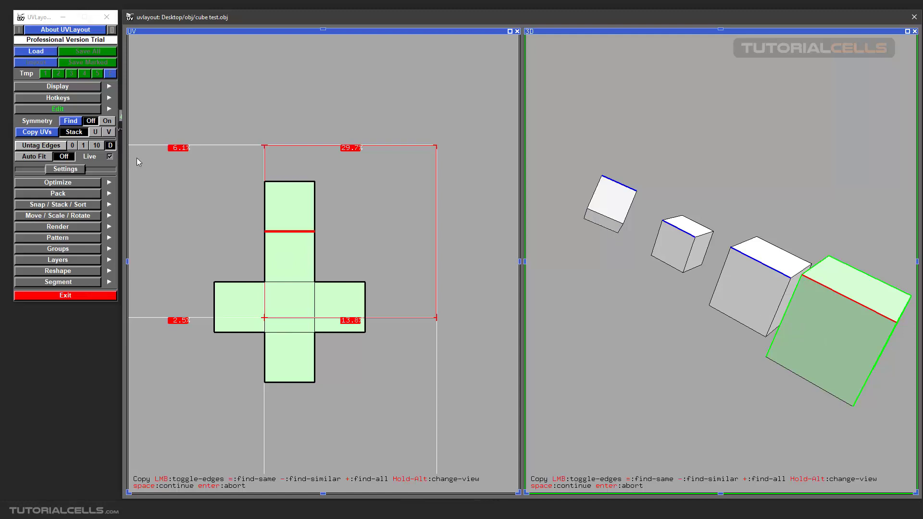
pyautogui.click(104, 134)
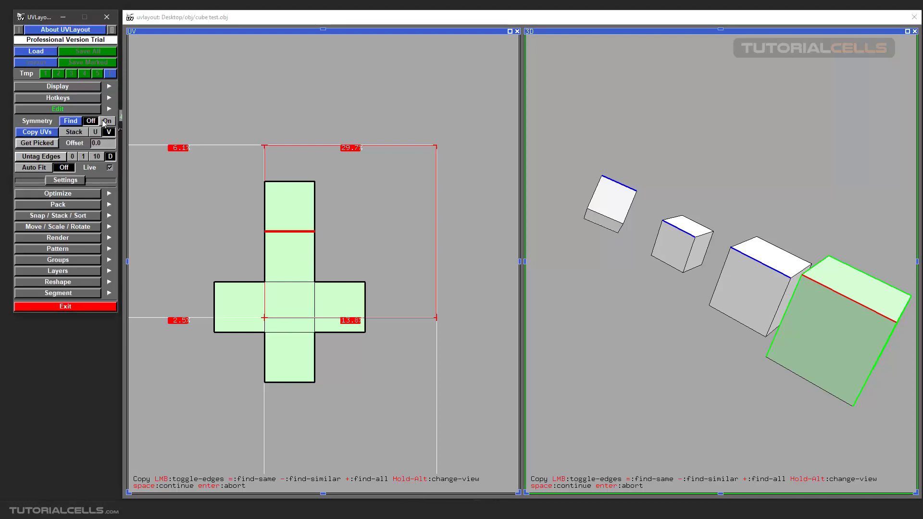
pyautogui.click(95, 132)
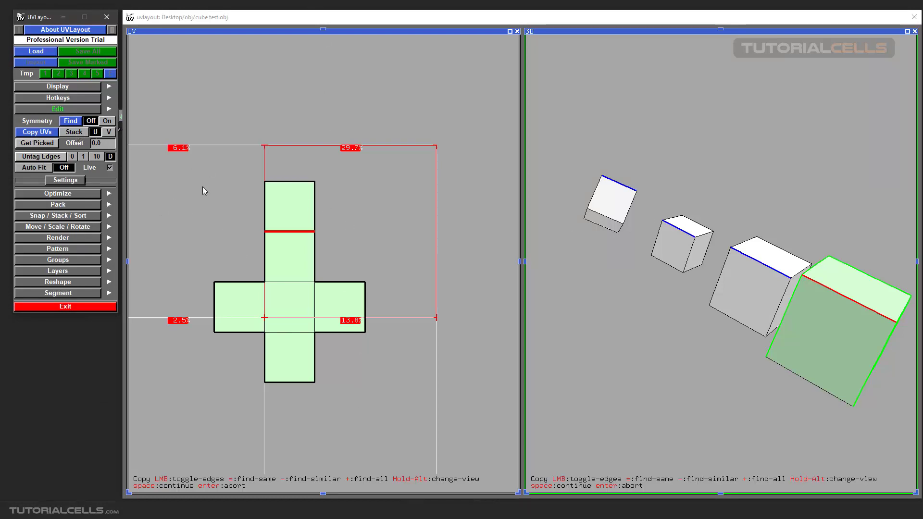
# - Copy the largest cube's UVs to the three smaller cubes, spreading the shells along U
pyautogui.scroll(-2, 327, 247)
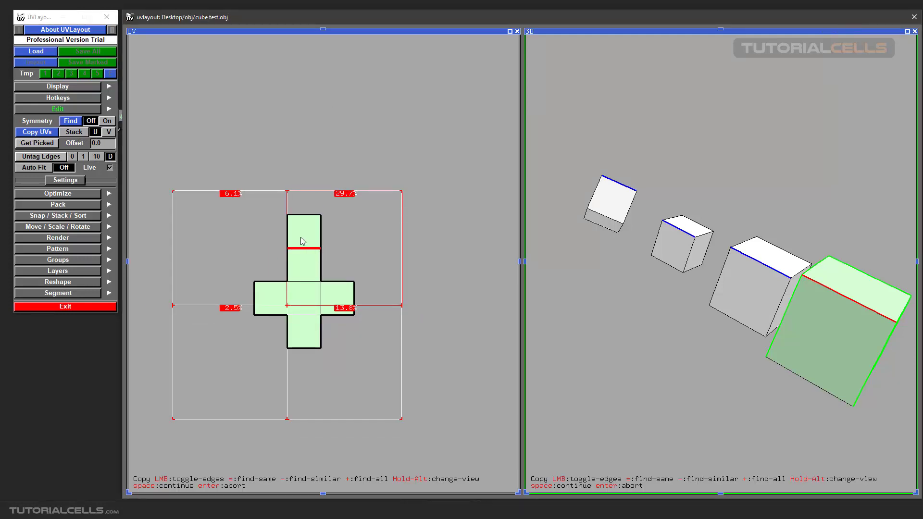
pyautogui.scroll(-1, 355, 249)
pyautogui.scroll(1, 362, 250)
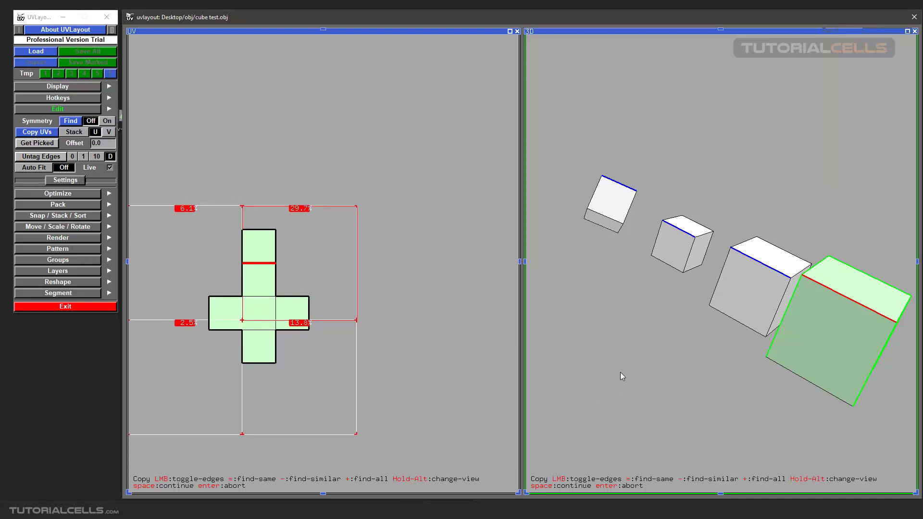
pyautogui.press('space')
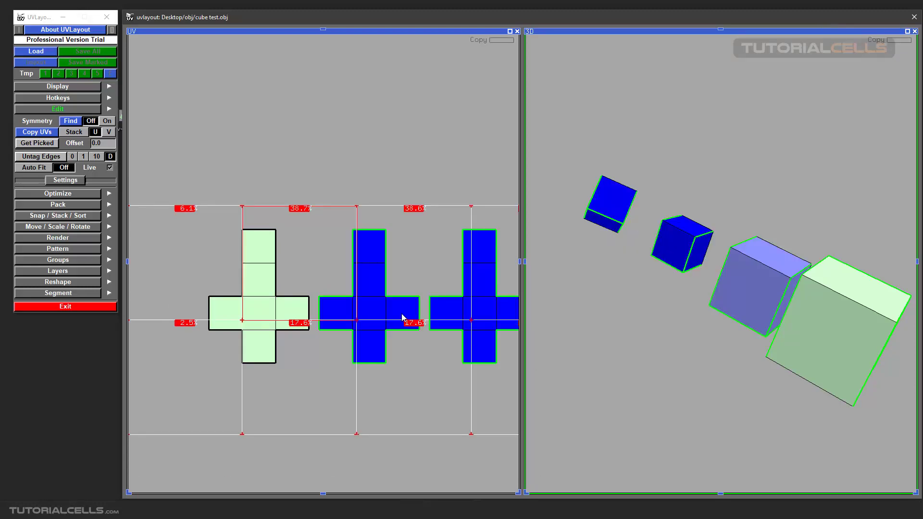
pyautogui.scroll(-6, 396, 309)
pyautogui.scroll(1, 377, 284)
pyautogui.scroll(1, 369, 275)
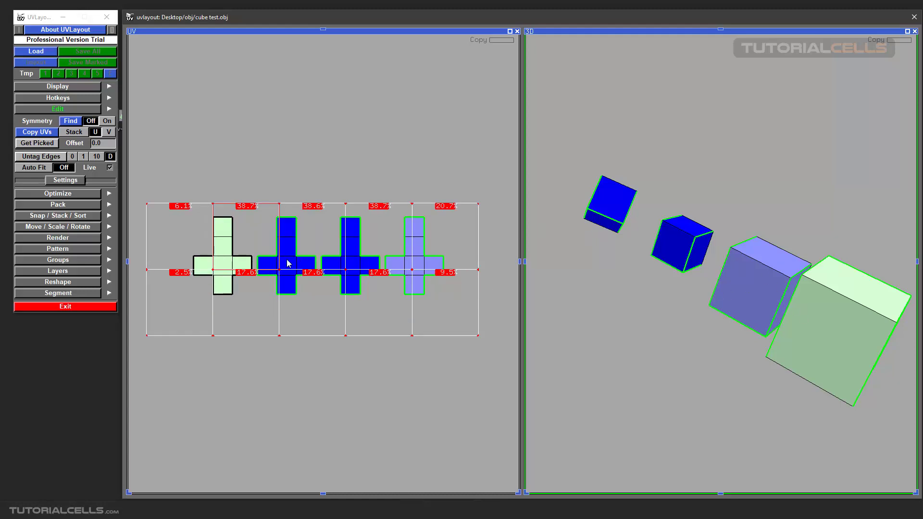
pyautogui.scroll(1, 288, 263)
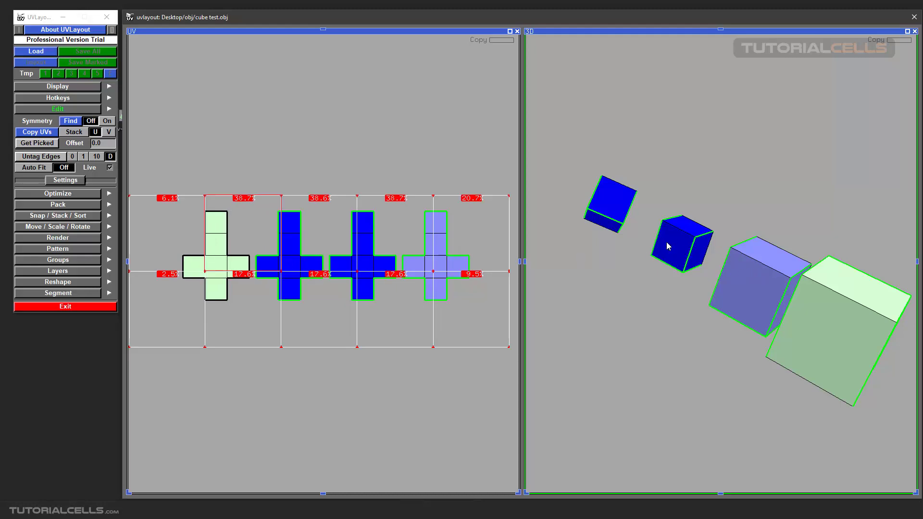
pyautogui.moveTo(673, 295); pyautogui.dragTo(684, 313, button='middle')
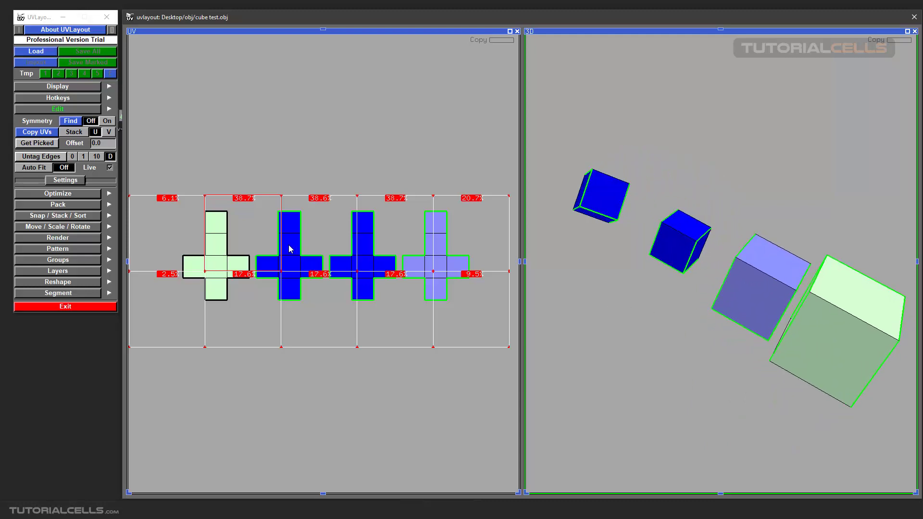
# - Rescale the cube UV shells in both U and V to match their 3D sizes
pyautogui.click(56, 110)
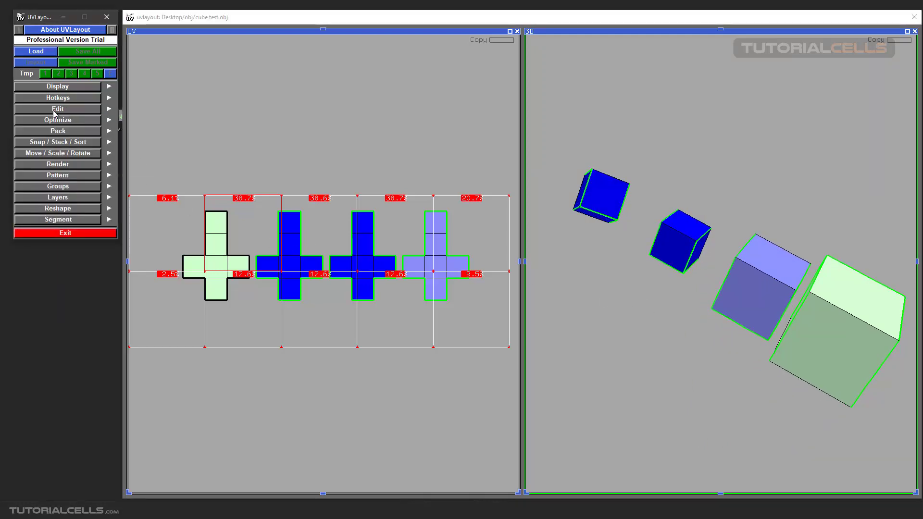
pyautogui.click(36, 154)
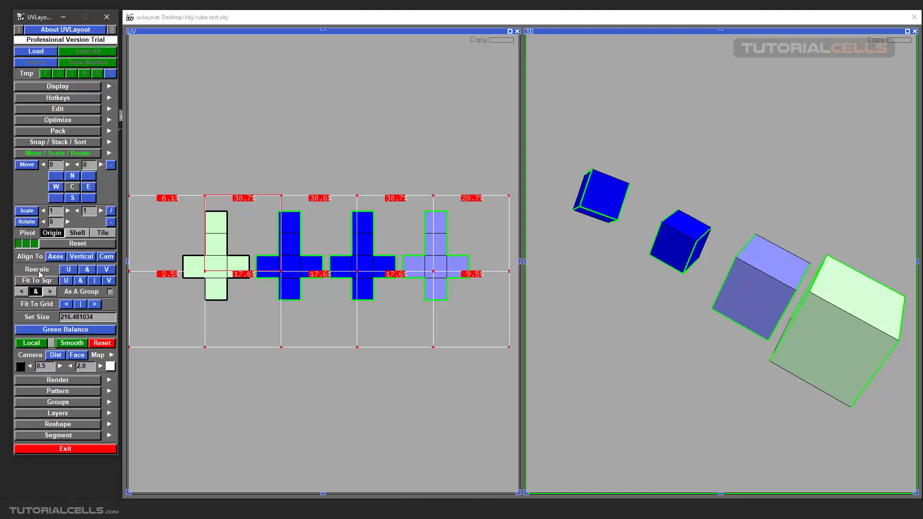
pyautogui.click(87, 271)
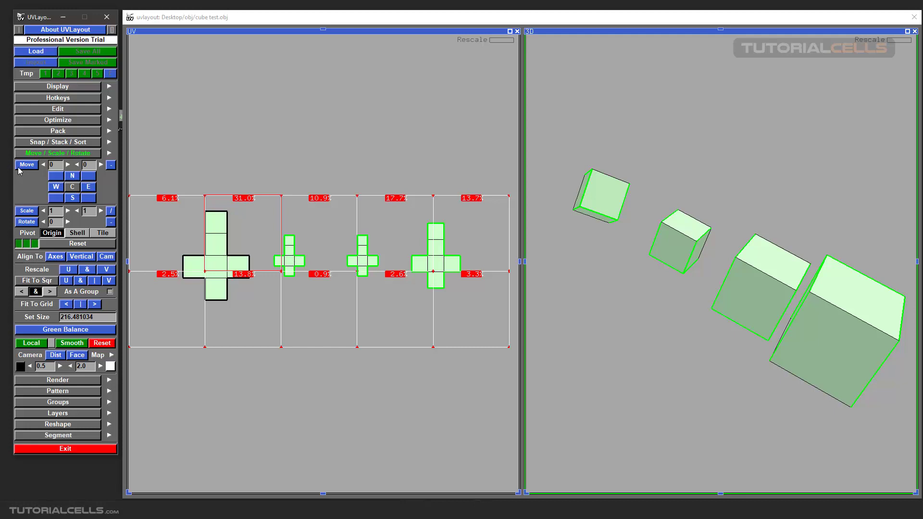
# - Pack all four UV shells into the tile at Best quality with 90-degree rotation, and end the packing run
pyautogui.click(49, 154)
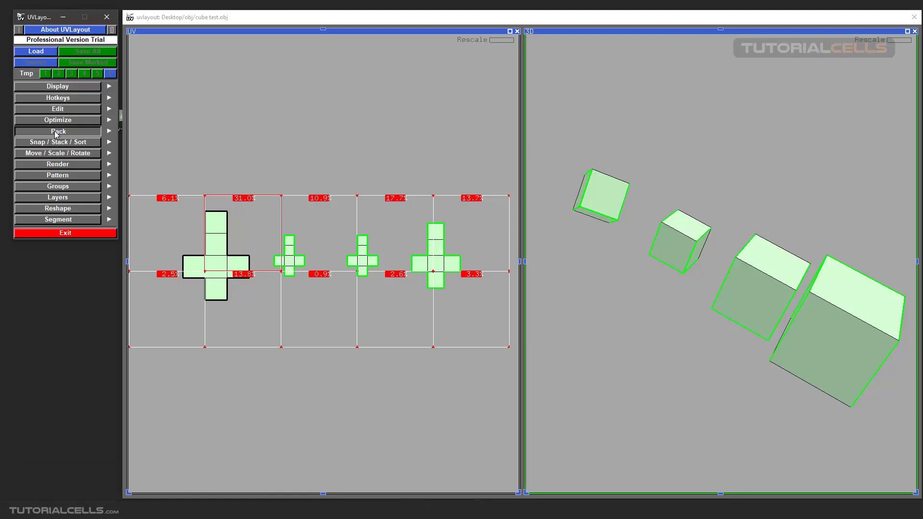
pyautogui.click(54, 130)
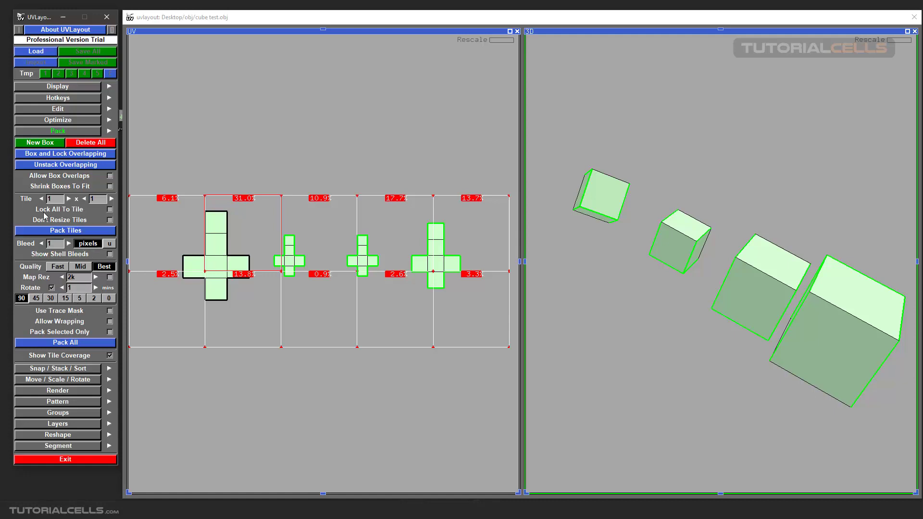
pyautogui.click(65, 342)
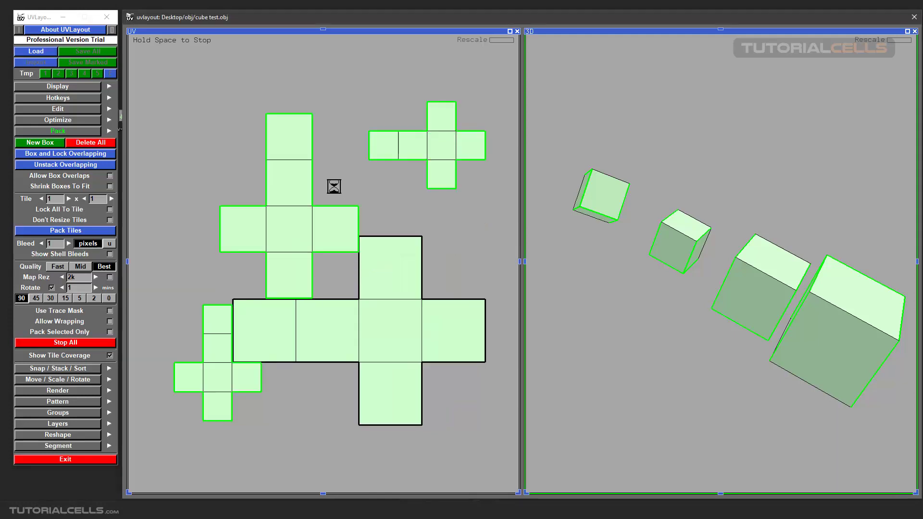
pyautogui.press('space')
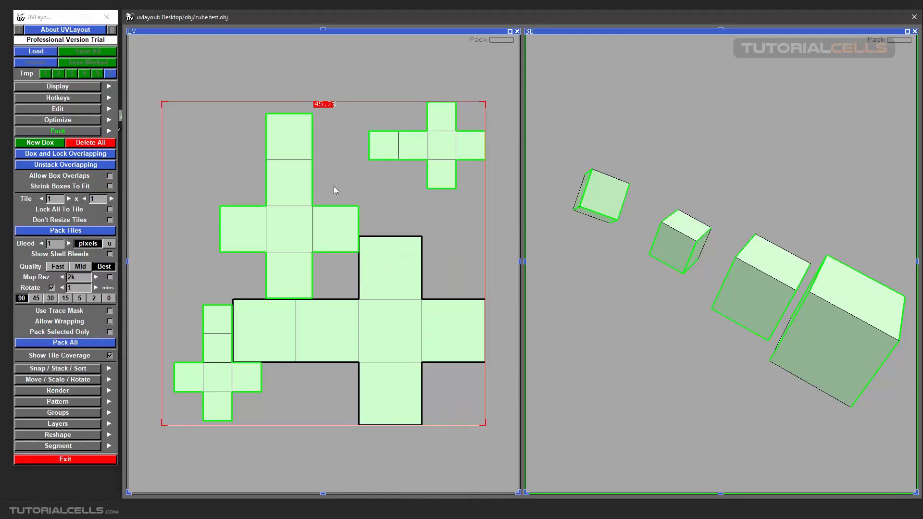
# - Move the small shell in the tile's upper corner into the space between the medium cross and the largest cube's cross
pyautogui.scroll(1, 346, 260)
pyautogui.moveTo(348, 254); pyautogui.dragTo(372, 235, button='middle')
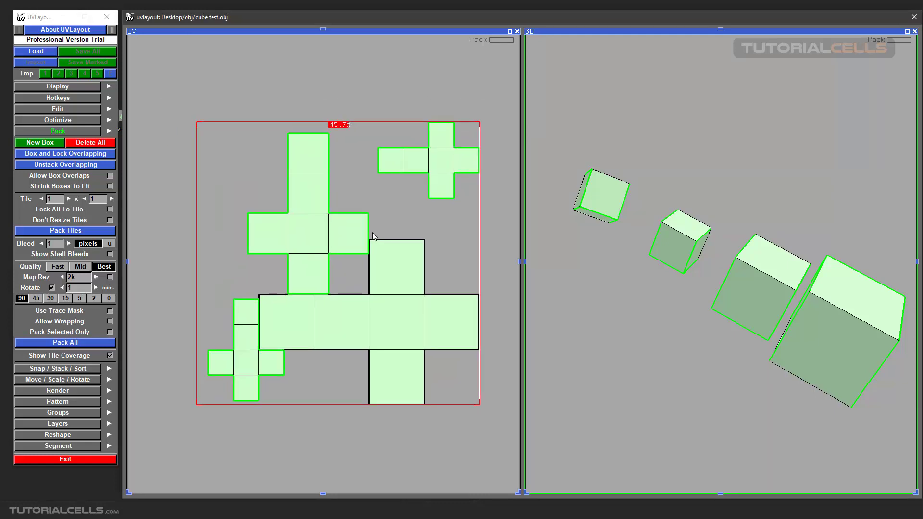
pyautogui.scroll(-1, 434, 169)
pyautogui.moveTo(434, 169); pyautogui.dragTo(391, 202, button='middle')
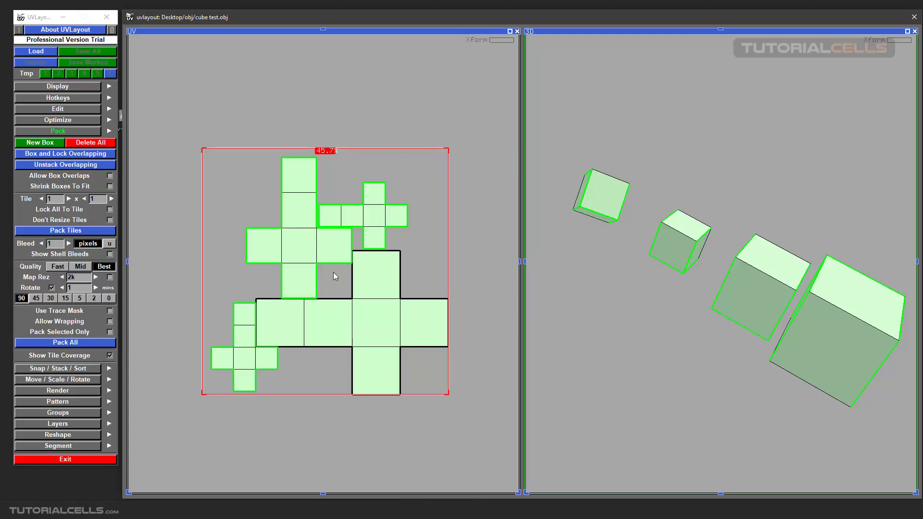
# - Examine the spacing between the packed UV shells up close
pyautogui.scroll(3, 339, 231)
pyautogui.scroll(-1, 338, 231)
pyautogui.scroll(-1, 308, 313)
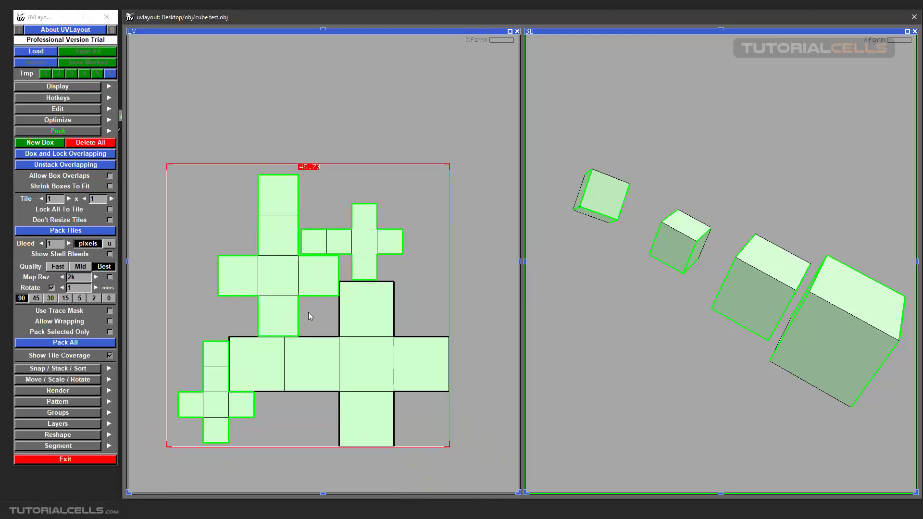
pyautogui.moveTo(308, 316); pyautogui.dragTo(346, 293, button='middle')
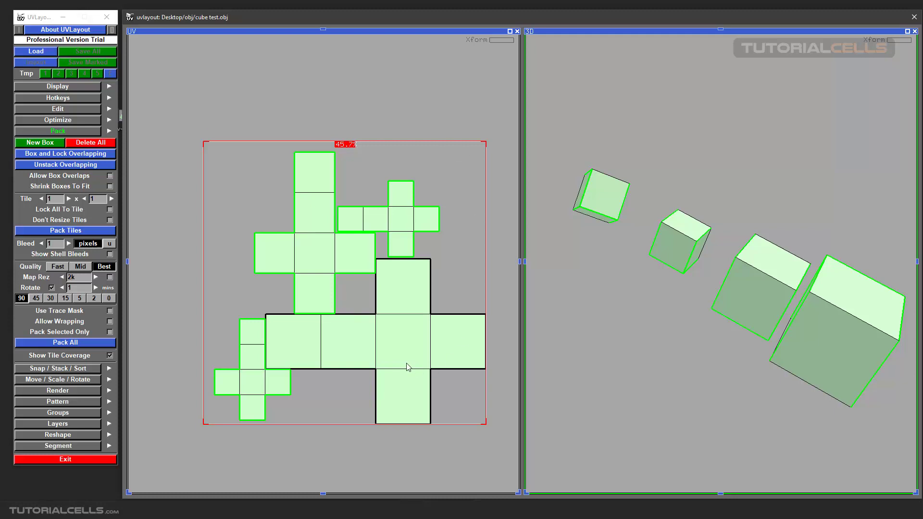
pyautogui.scroll(6, 267, 383)
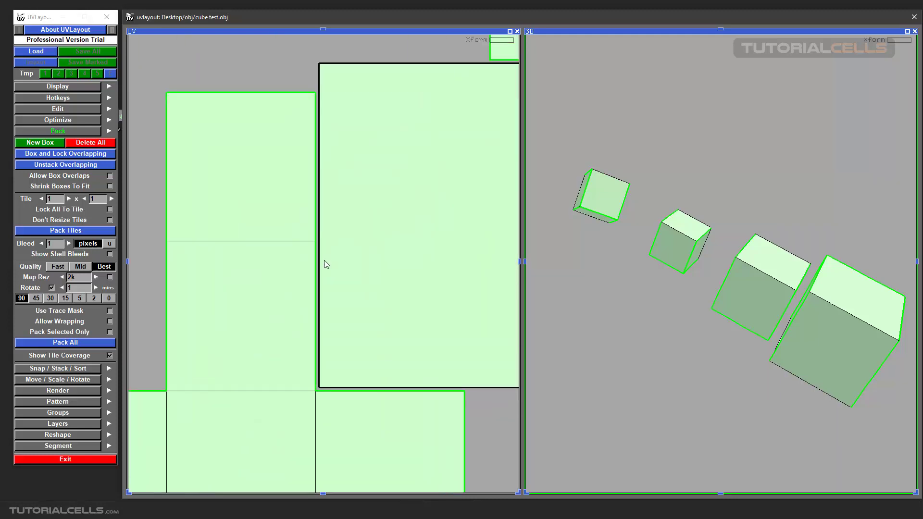
pyautogui.scroll(-6, 313, 248)
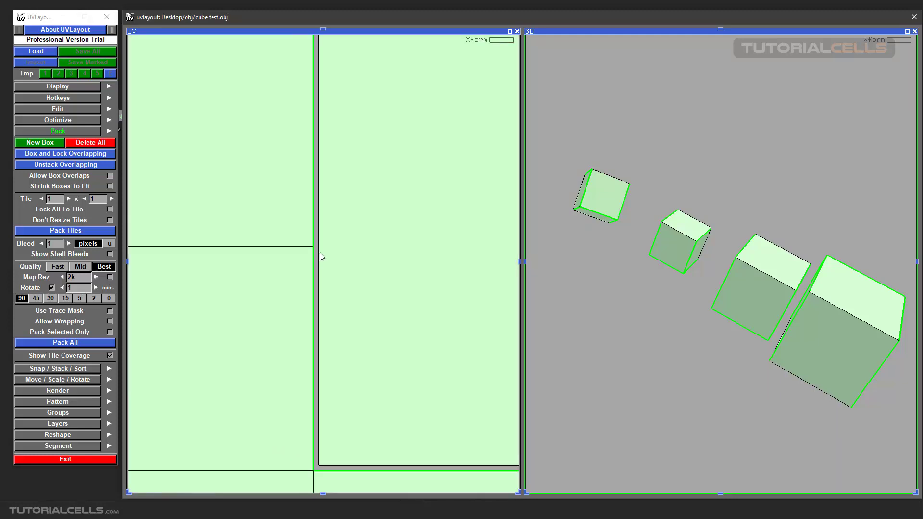
pyautogui.moveTo(378, 264); pyautogui.dragTo(375, 266, button='middle')
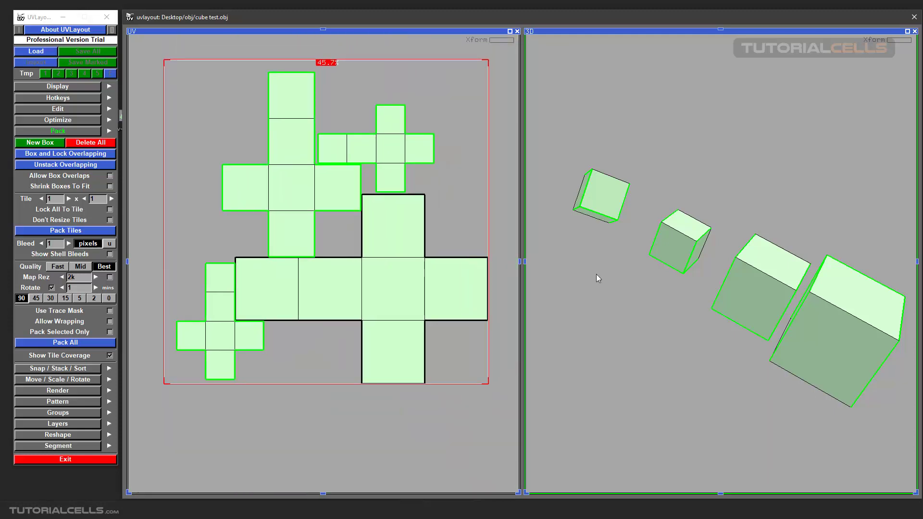
# - Display the numbered checker texture on the cubes in the 3D view and inspect it from another angle
pyautogui.moveTo(798, 295); pyautogui.dragTo(782, 294)
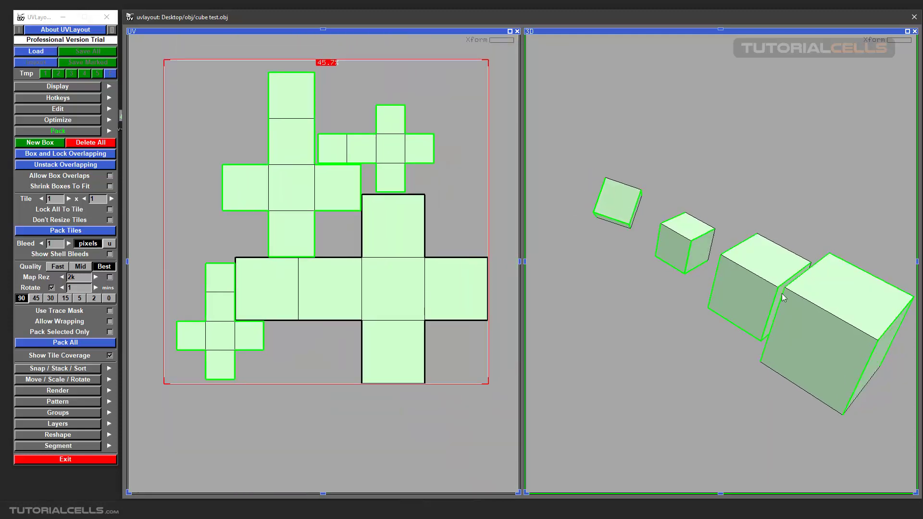
pyautogui.press('t')
pyautogui.press('t')
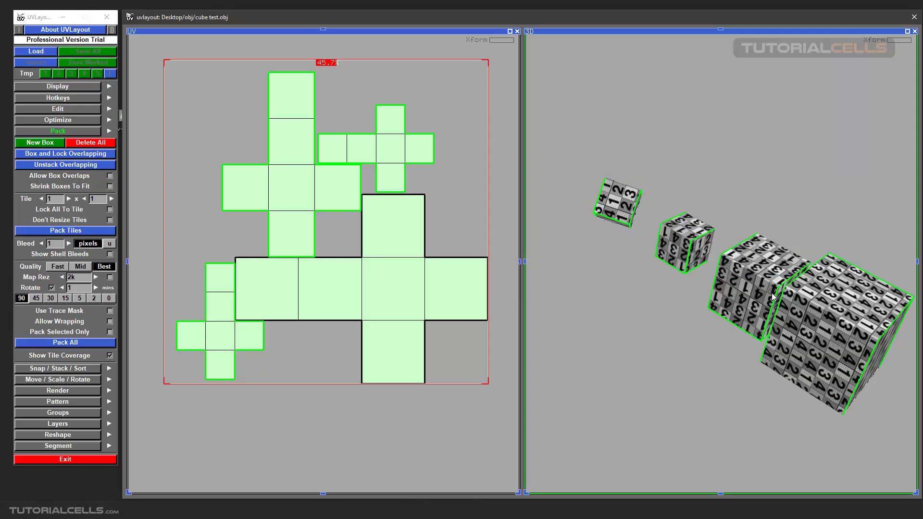
pyautogui.moveTo(773, 297); pyautogui.dragTo(841, 295)
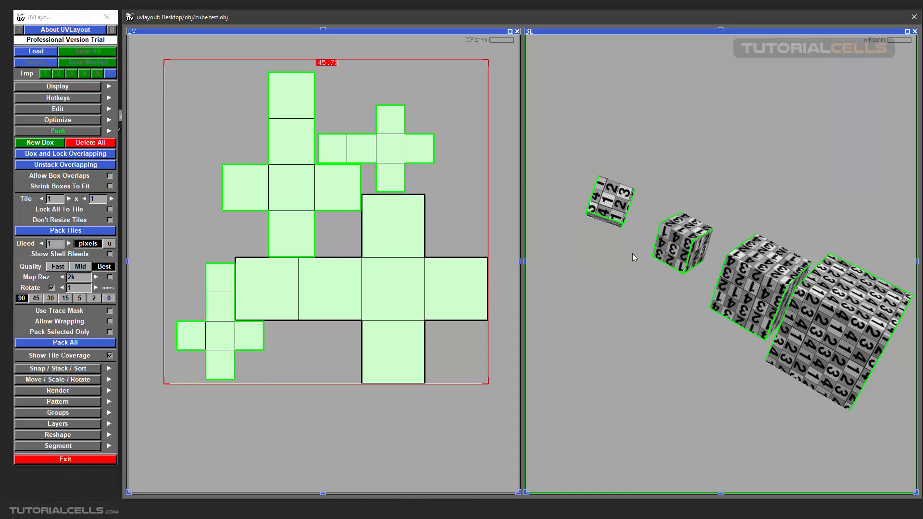
# - Collapse the Pack settings and view the whole packed UV tile
pyautogui.scroll(-2, 362, 215)
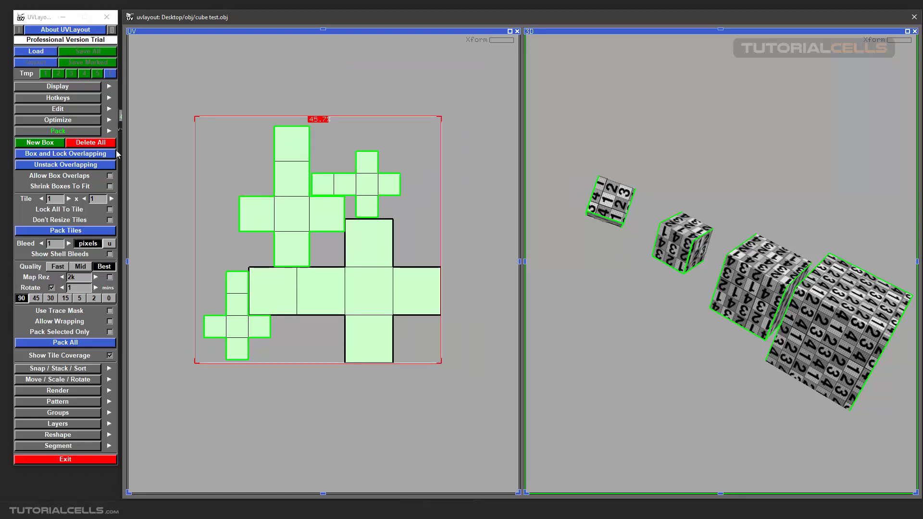
pyautogui.click(57, 133)
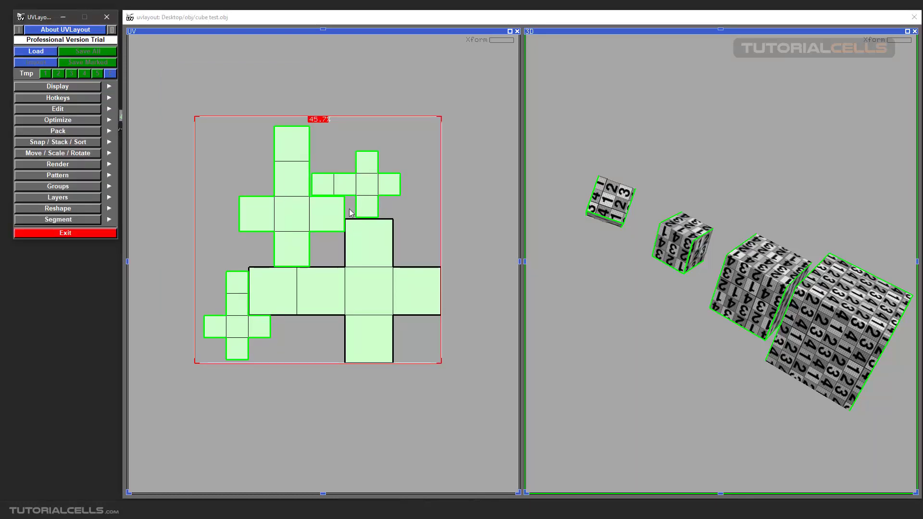
pyautogui.scroll(-1, 350, 209)
pyautogui.scroll(1, 350, 210)
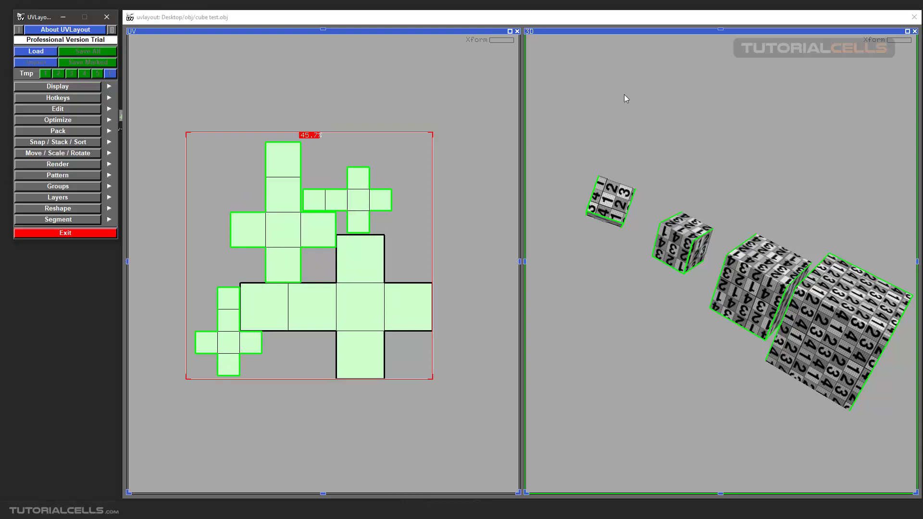